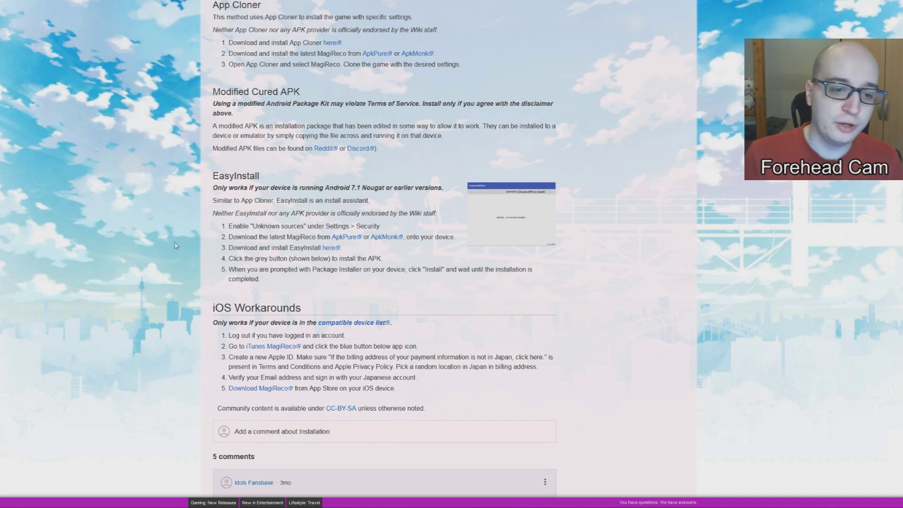
# Save the EasyInstall installer magireco_installer.apk from the wiki's link to disk
pyautogui.click(328, 250)
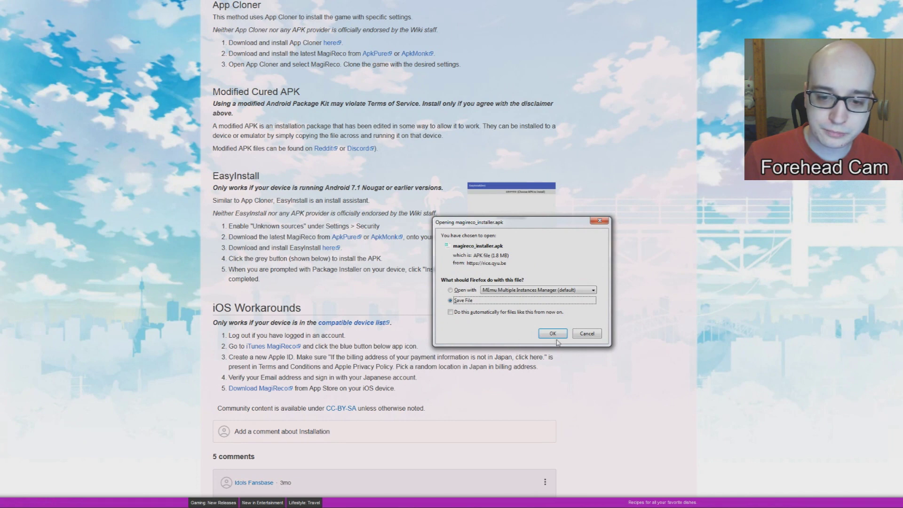
pyautogui.click(554, 334)
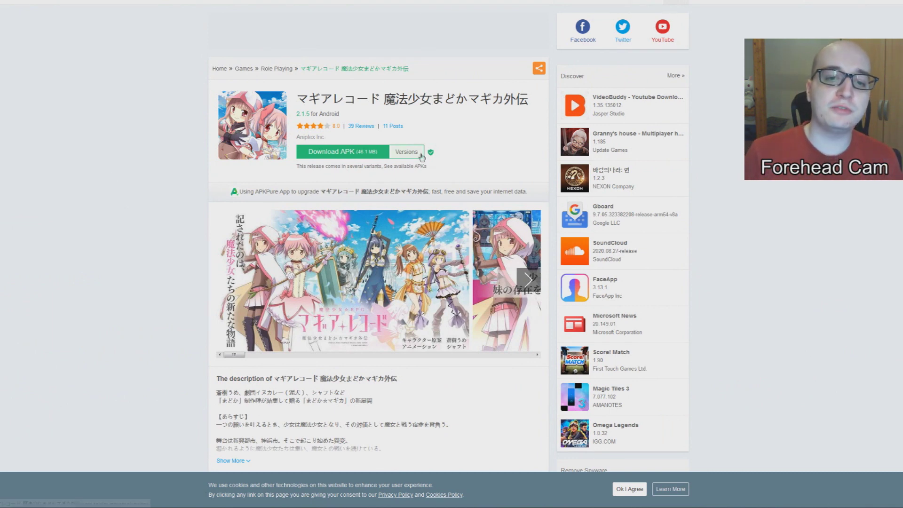
# Start APKPure's V2.1.5 APK download, decline Firefox's save prompt, and launch the Multiple Instance Manager
pyautogui.click(422, 157)
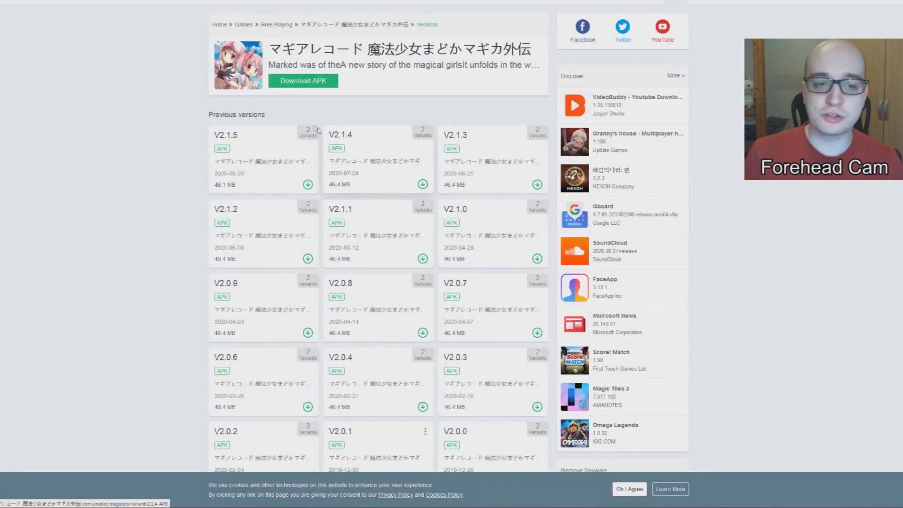
pyautogui.click(243, 153)
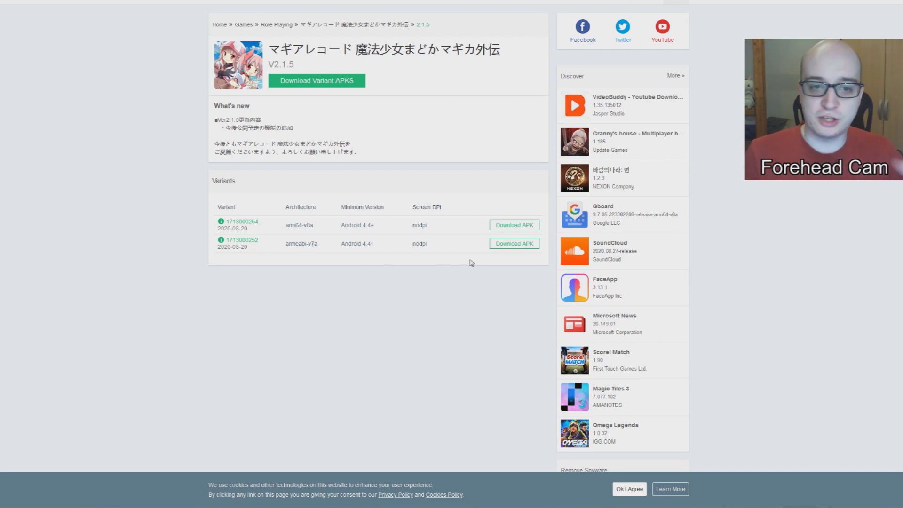
pyautogui.click(499, 250)
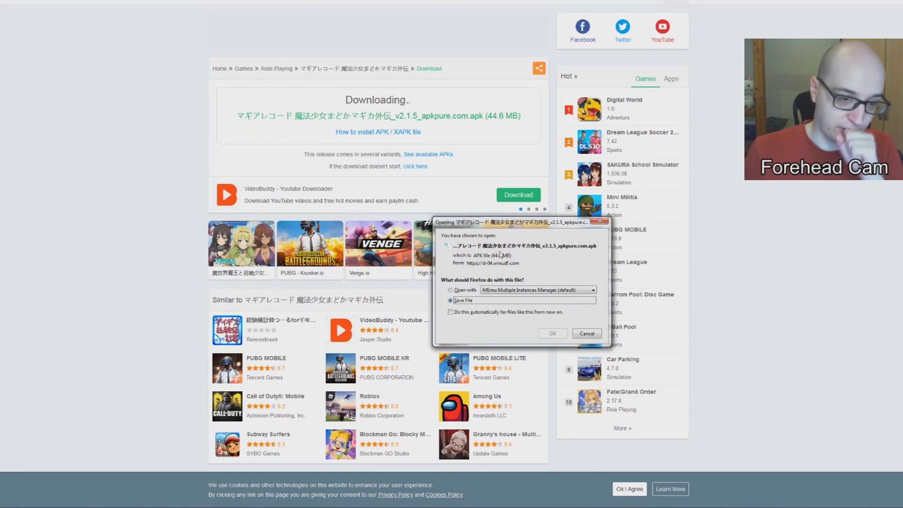
pyautogui.click(583, 334)
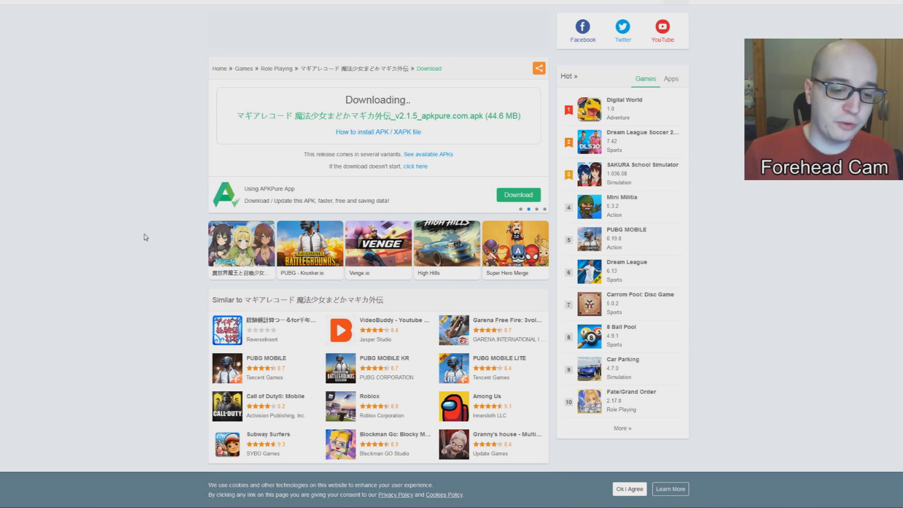
pyautogui.click(391, 506)
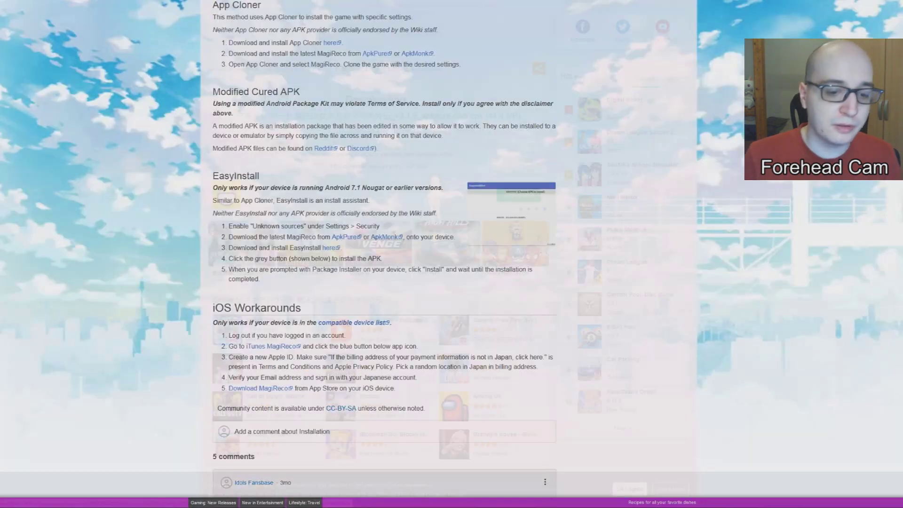
# Create a new Android 5.1 instance, MEmu1, and start it up
pyautogui.hotkey('alt', 'Tab')
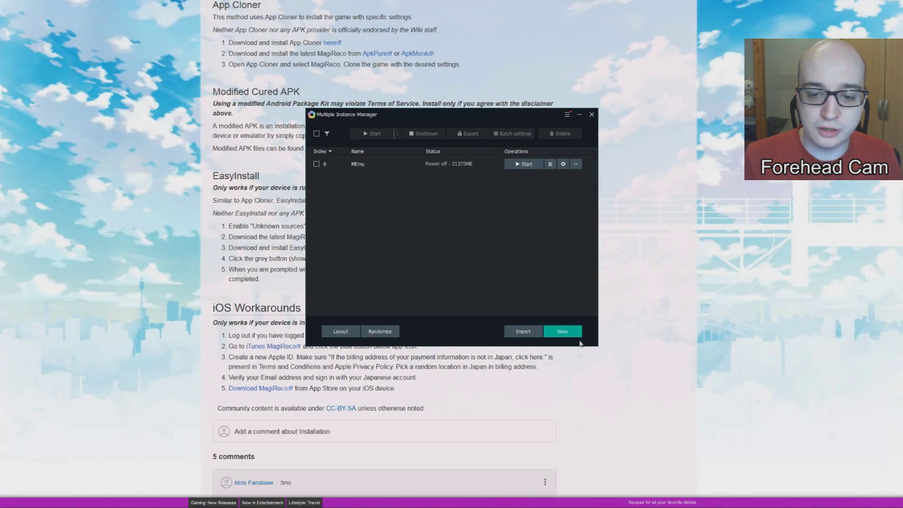
pyautogui.click(563, 331)
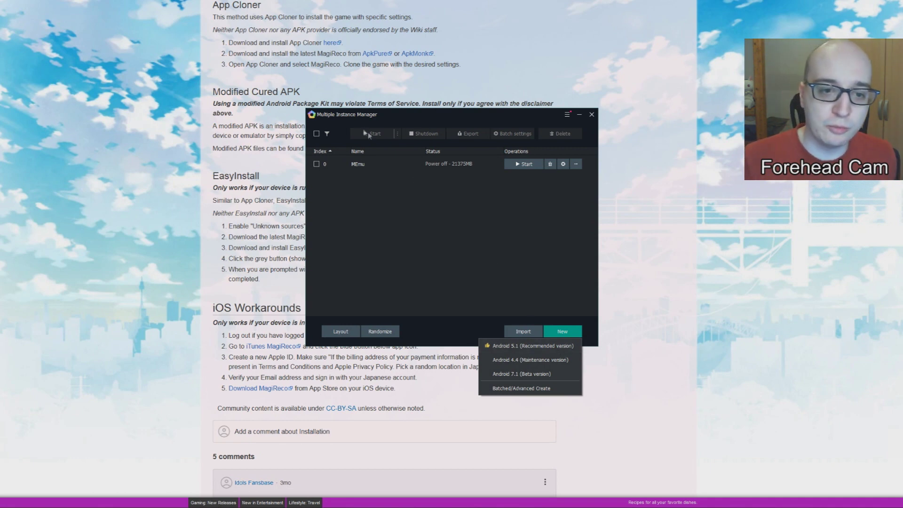
pyautogui.click(534, 346)
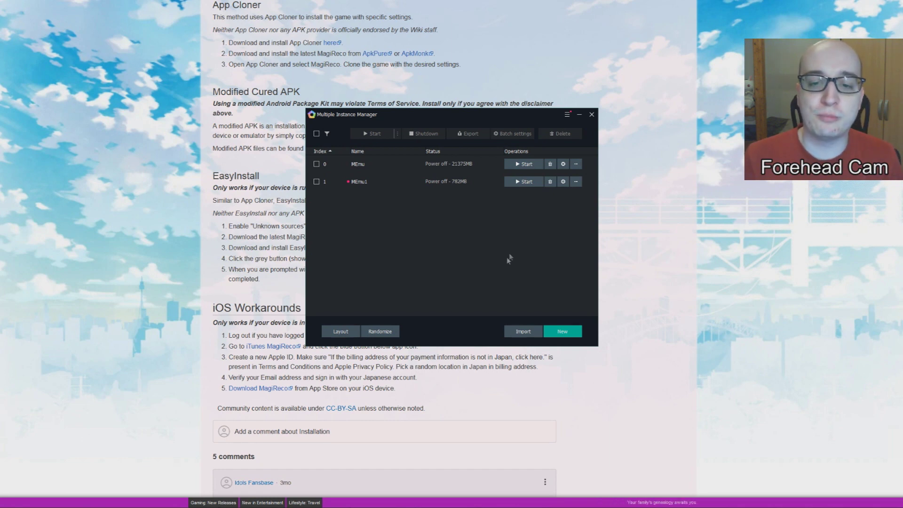
pyautogui.click(523, 181)
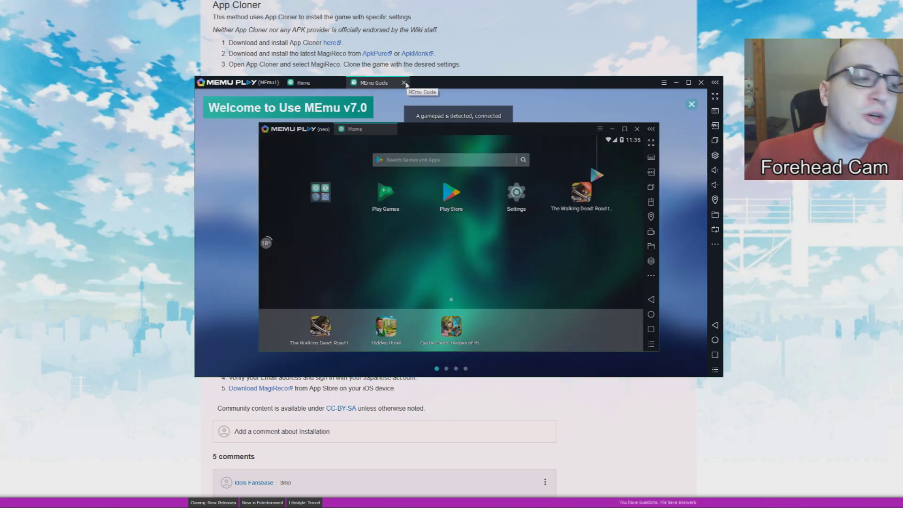
# Dismiss the MEmu guide, ensure Unknown sources is on in Security settings, then close Settings
pyautogui.click(404, 82)
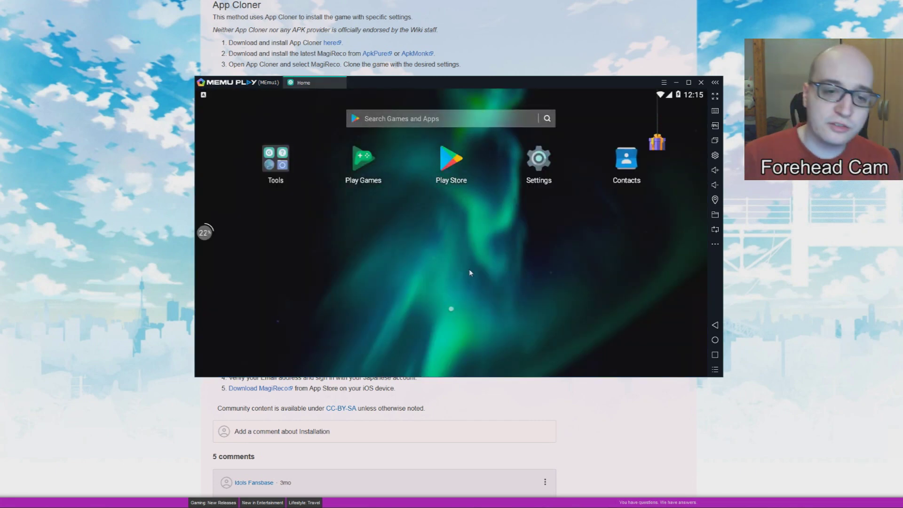
pyautogui.click(540, 166)
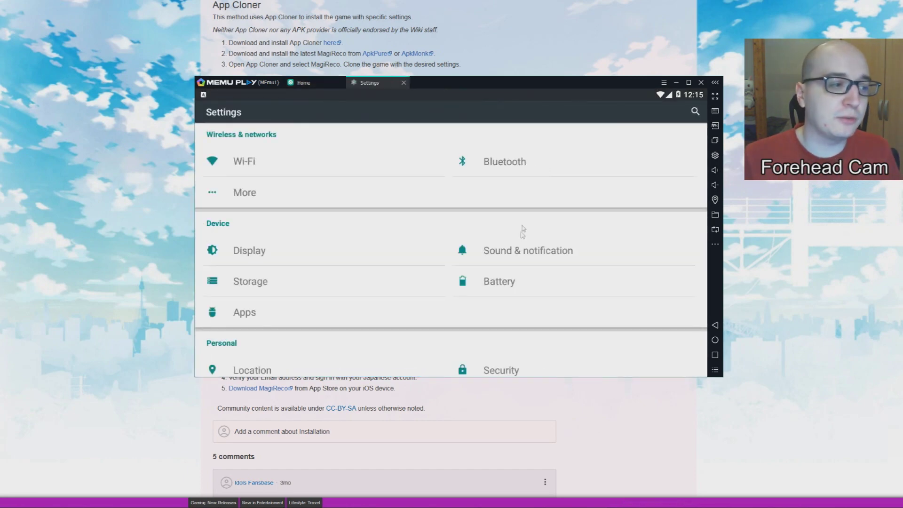
pyautogui.scroll(-5, 526, 335)
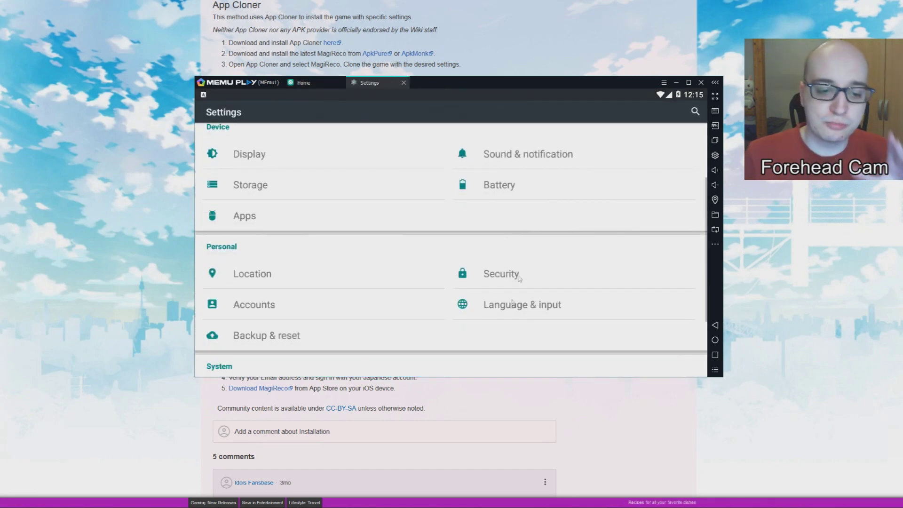
pyautogui.scroll(-1, 496, 250)
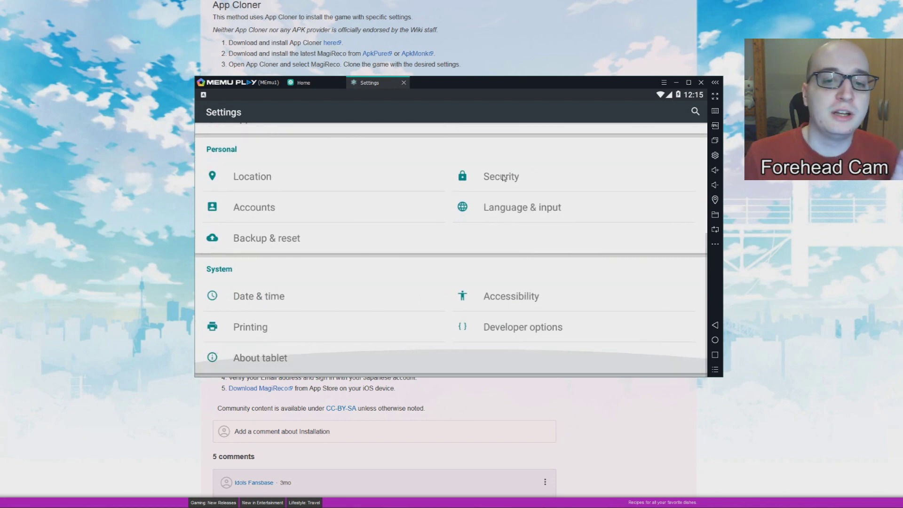
pyautogui.click(502, 177)
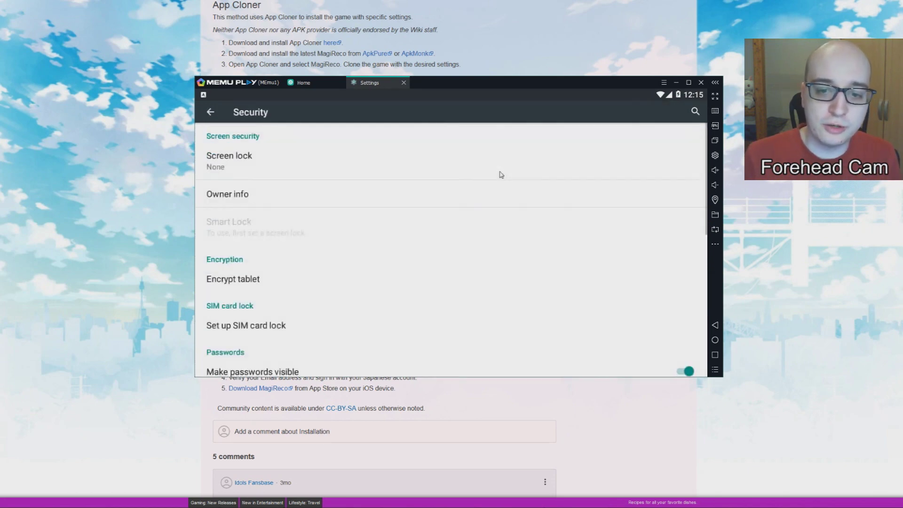
pyautogui.scroll(-5, 471, 226)
pyautogui.moveTo(459, 280); pyautogui.dragTo(477, 280)
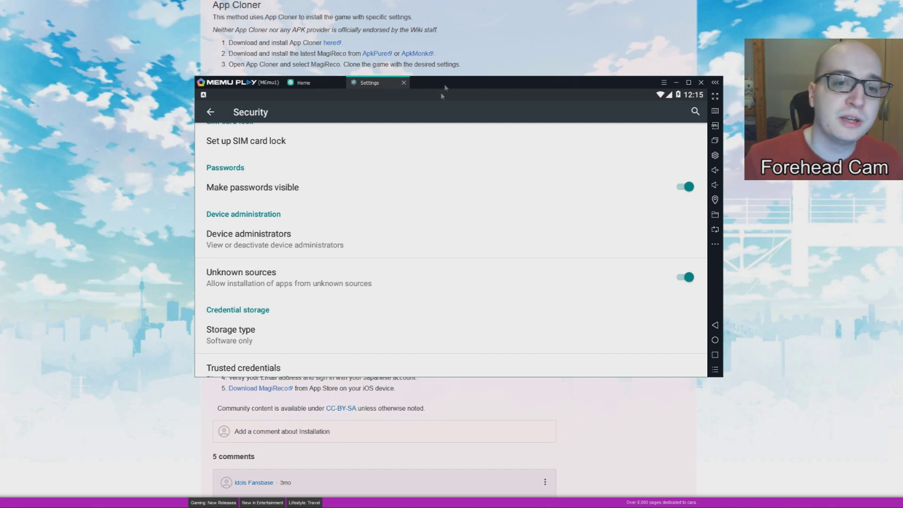
pyautogui.click(403, 82)
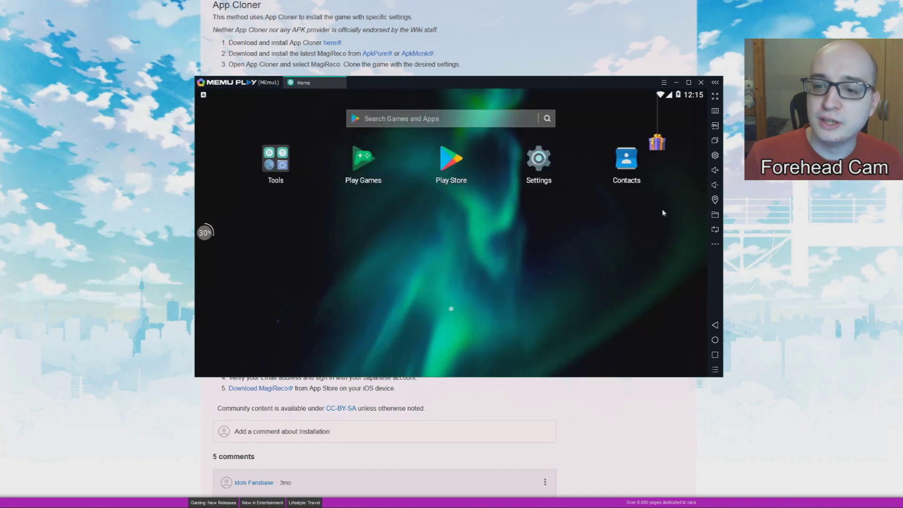
# Keep the Medium performance preset, set the device model to Google Pixel 2, and apply
pyautogui.click(715, 155)
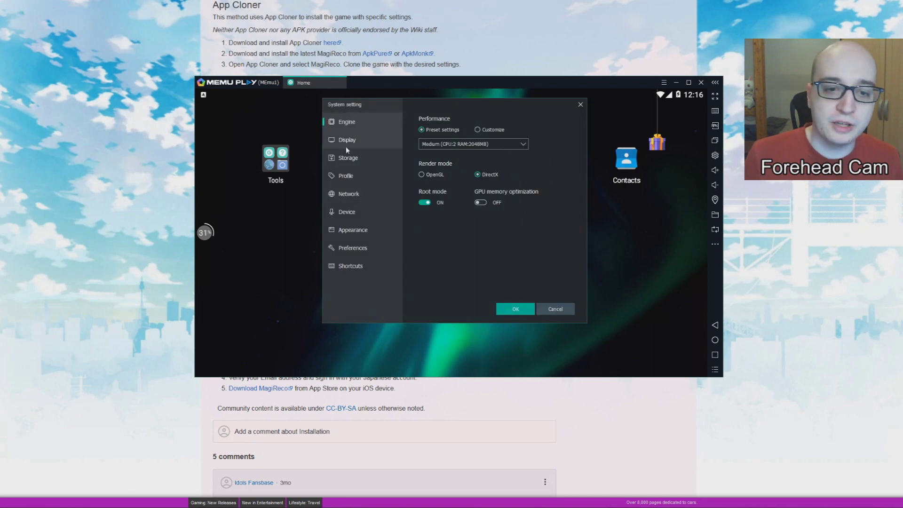
pyautogui.click(453, 145)
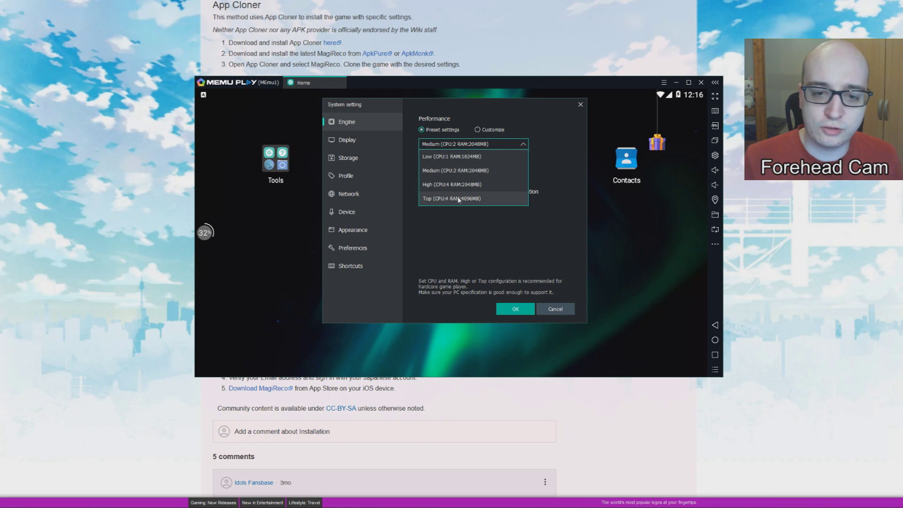
pyautogui.click(487, 234)
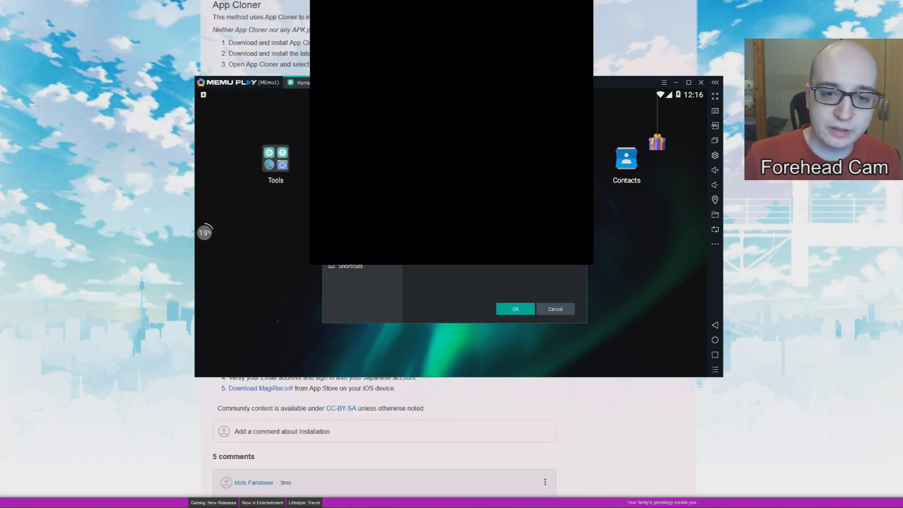
pyautogui.click(468, 144)
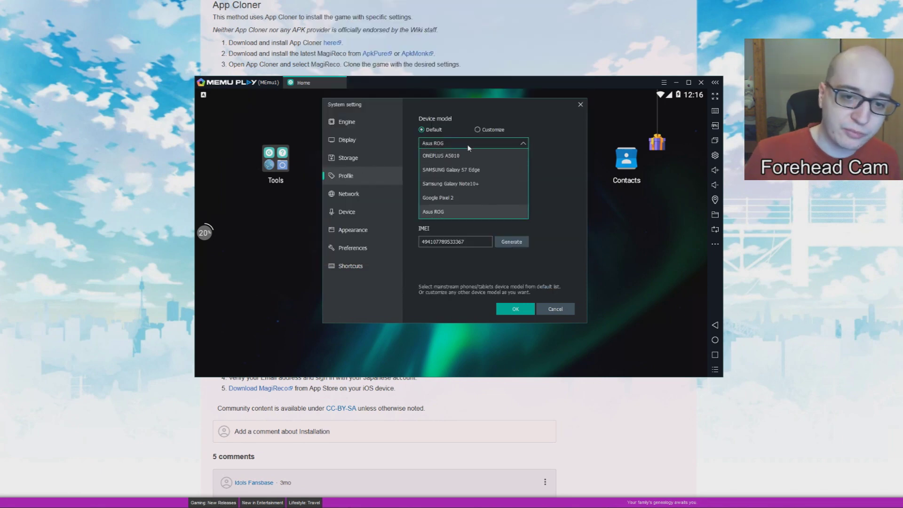
pyautogui.click(471, 199)
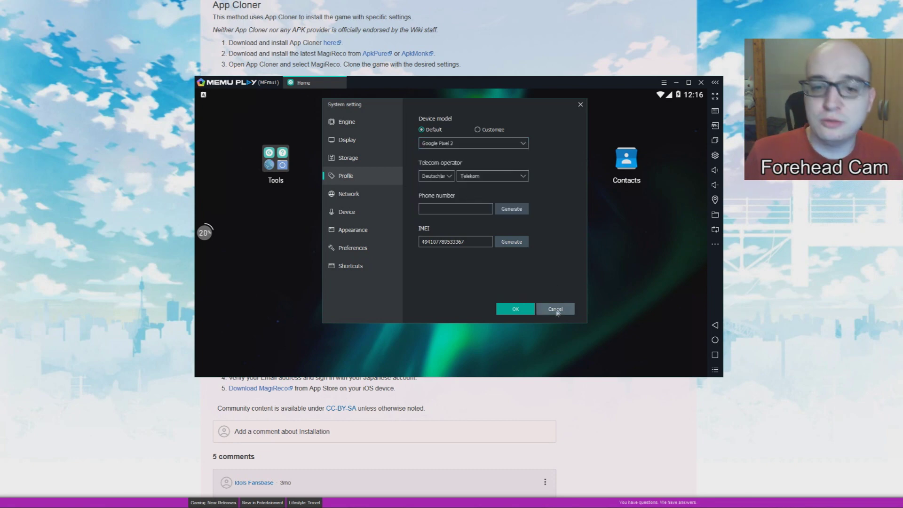
pyautogui.click(517, 311)
pyautogui.click(467, 219)
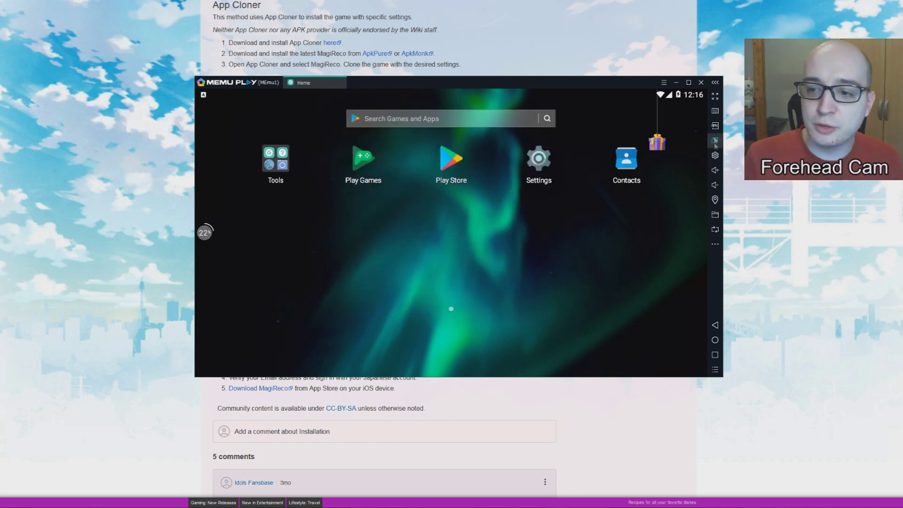
# Install magireco_installer.apk from the Data (G:) drive and dismiss the finished notice
pyautogui.click(715, 127)
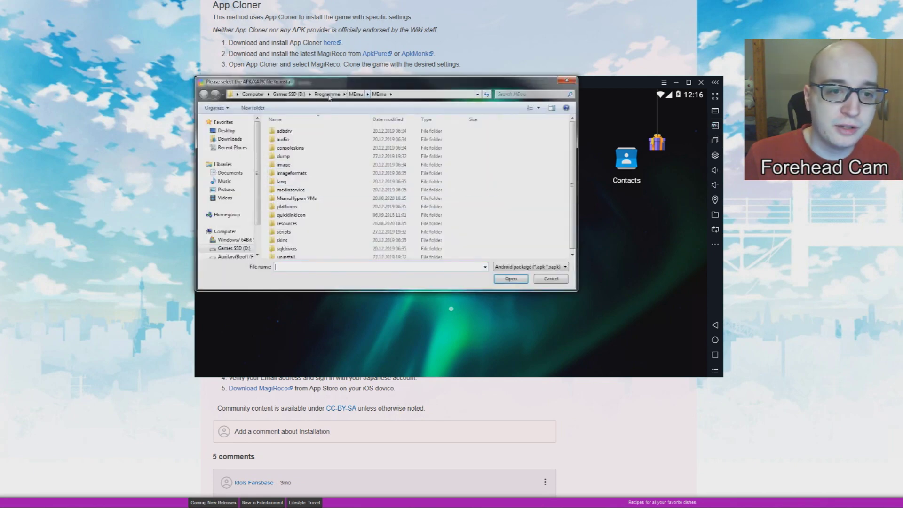
pyautogui.click(255, 94)
pyautogui.doubleClick(301, 160)
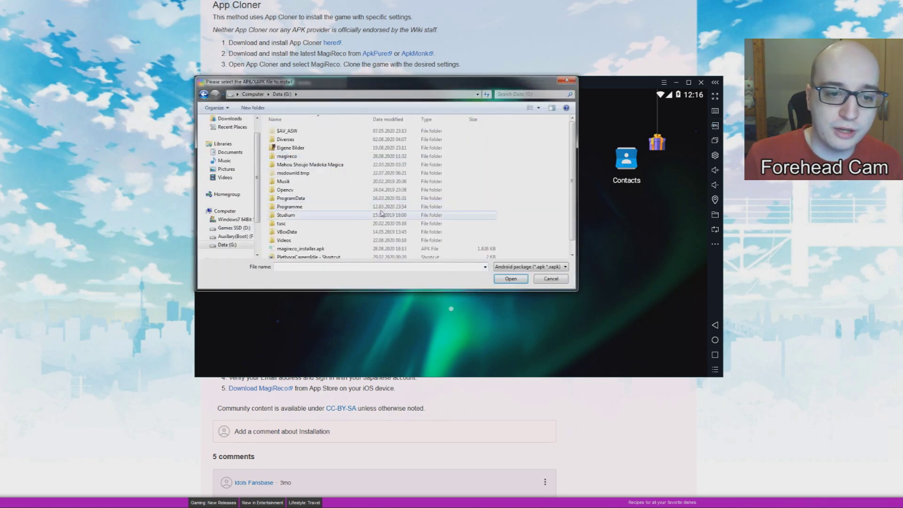
pyautogui.scroll(-1, 516, 220)
pyautogui.click(314, 239)
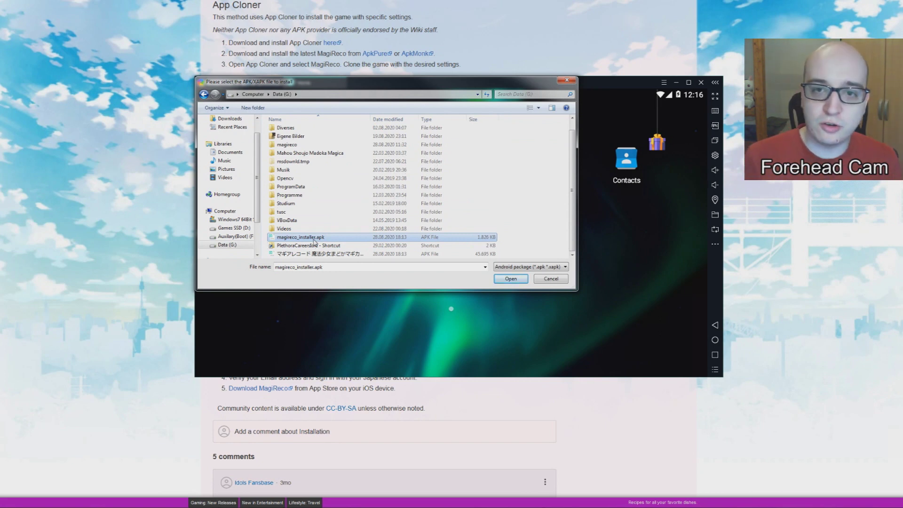
pyautogui.click(510, 278)
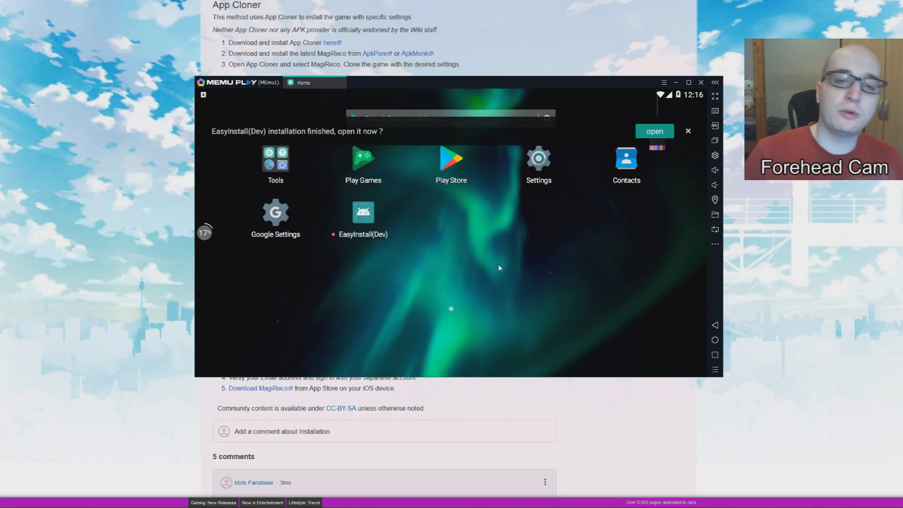
pyautogui.click(688, 131)
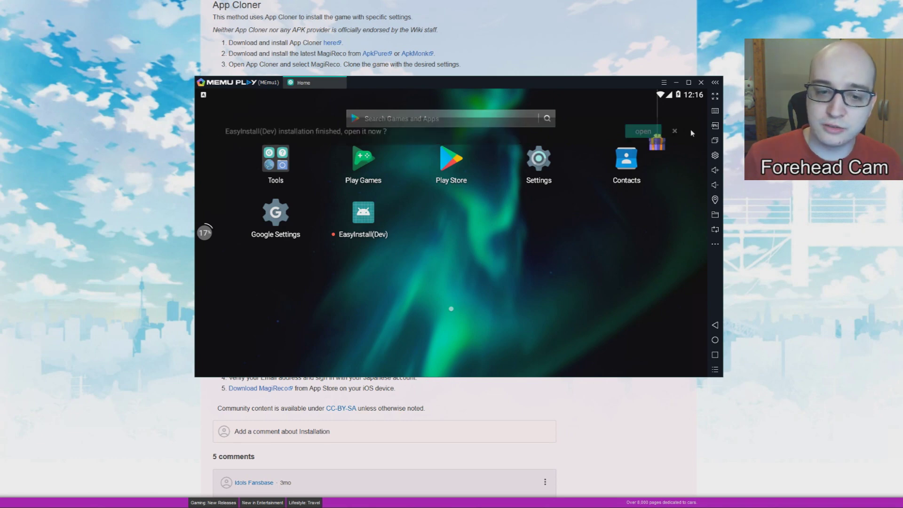
# Launch EasyInstall(Dev) to choose an APK, then open MEmu's shared folder in Windows
pyautogui.click(371, 212)
pyautogui.click(459, 148)
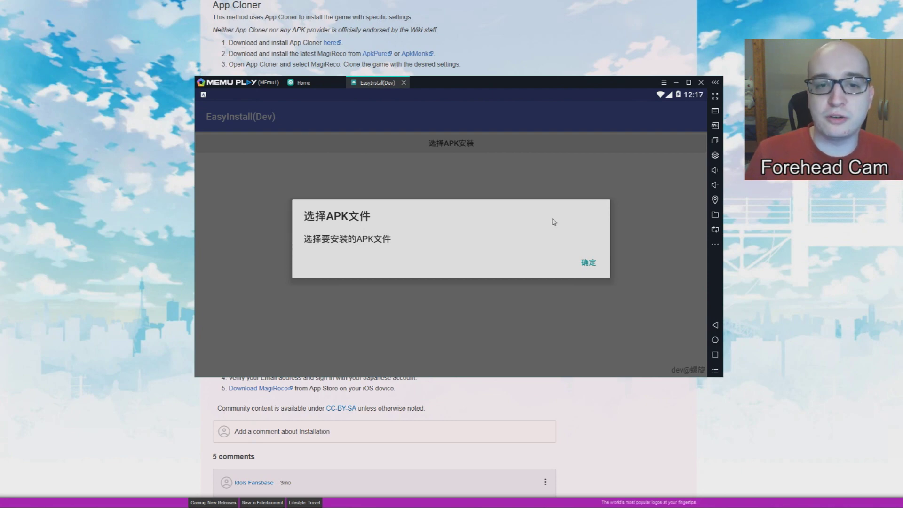
pyautogui.click(716, 216)
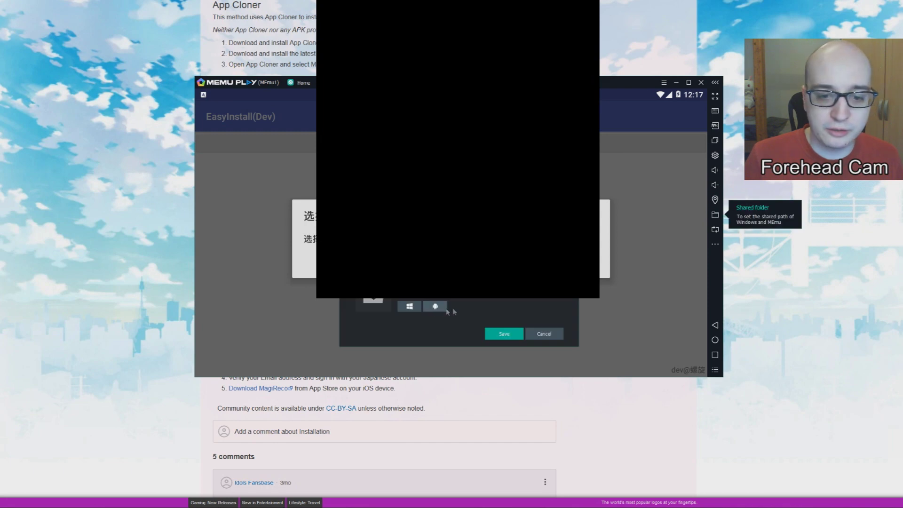
pyautogui.click(411, 306)
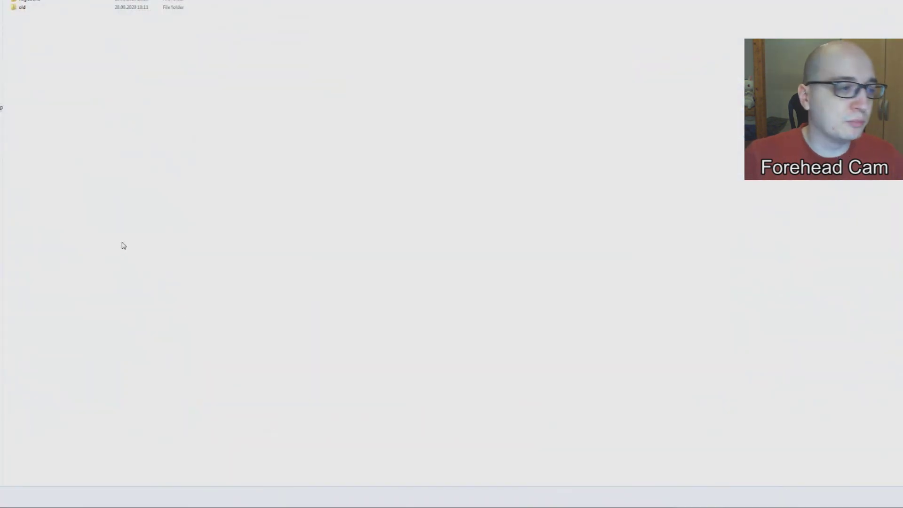
# Copy the 45,695 KB Japanese Magia Record APK from the Data drive into the shared folder
pyautogui.hotkey('alt', 'Up')
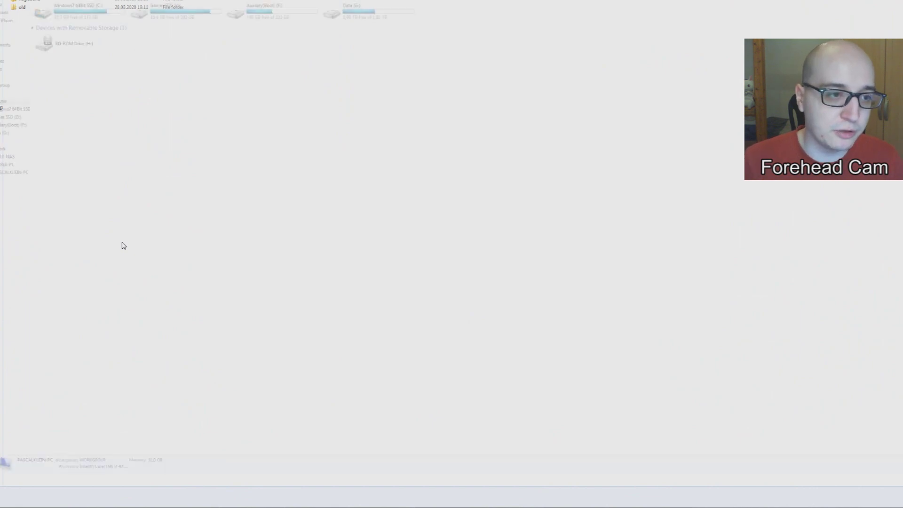
pyautogui.doubleClick(333, 10)
pyautogui.click(42, 126)
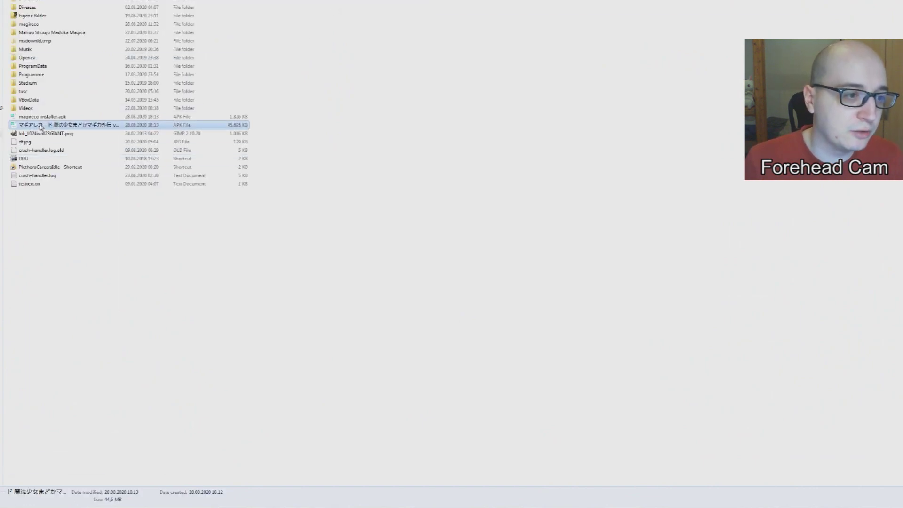
pyautogui.click(207, 327)
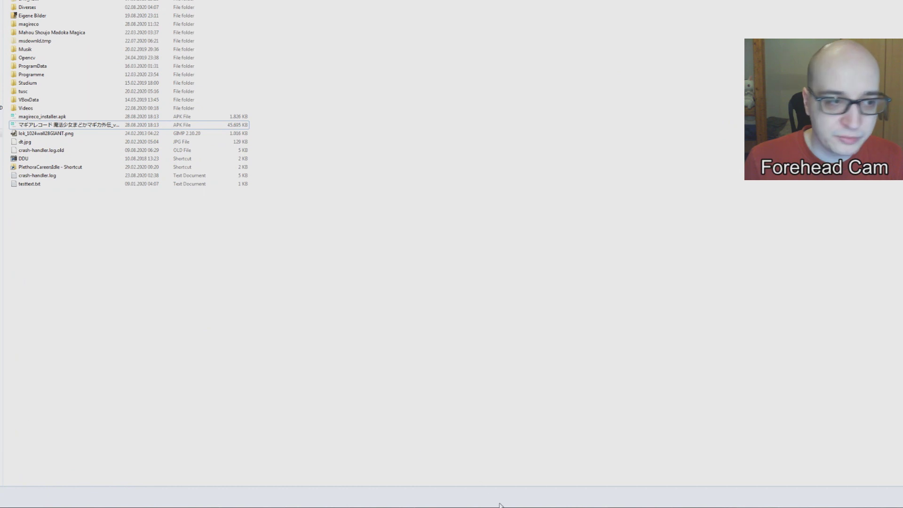
pyautogui.hotkey('alt', 'Left')
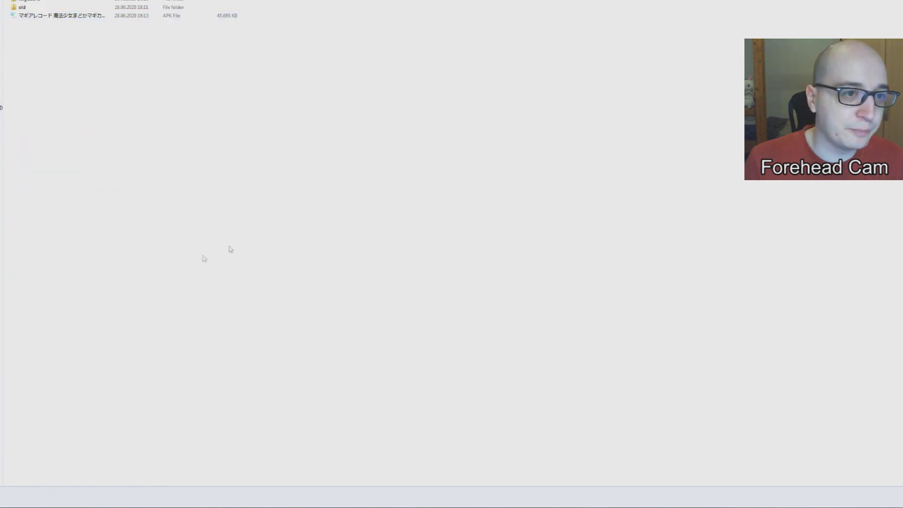
pyautogui.click(656, 477)
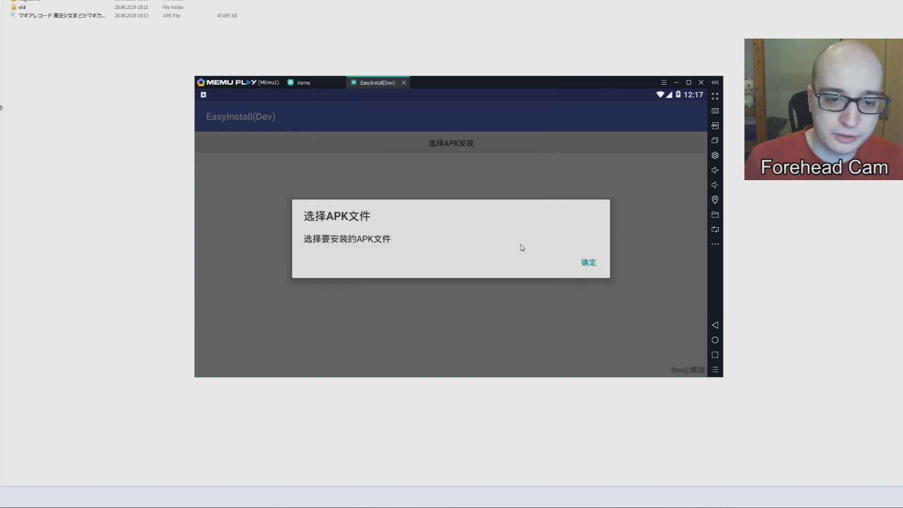
# Confirm 确定, then pick the v2.1.5 マギアレコード APK from Download via File Manager
pyautogui.click(588, 263)
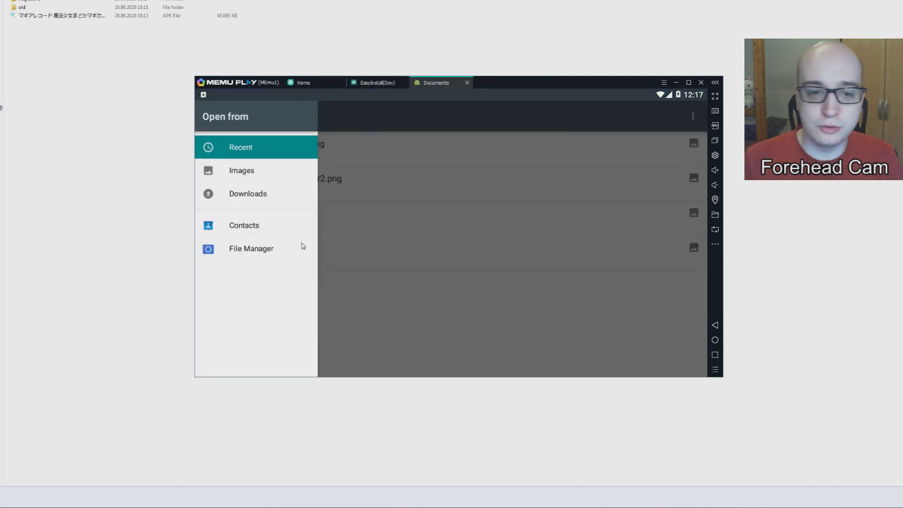
pyautogui.click(268, 250)
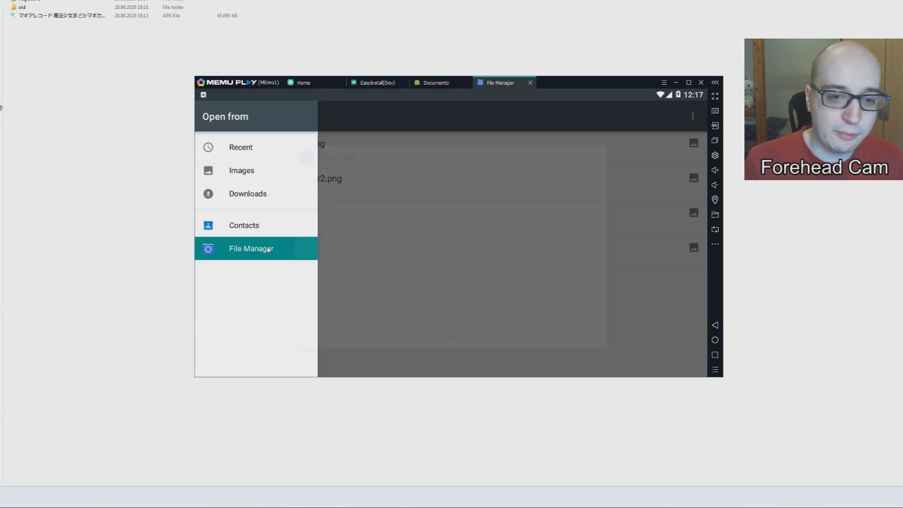
pyautogui.moveTo(354, 276); pyautogui.dragTo(362, 234)
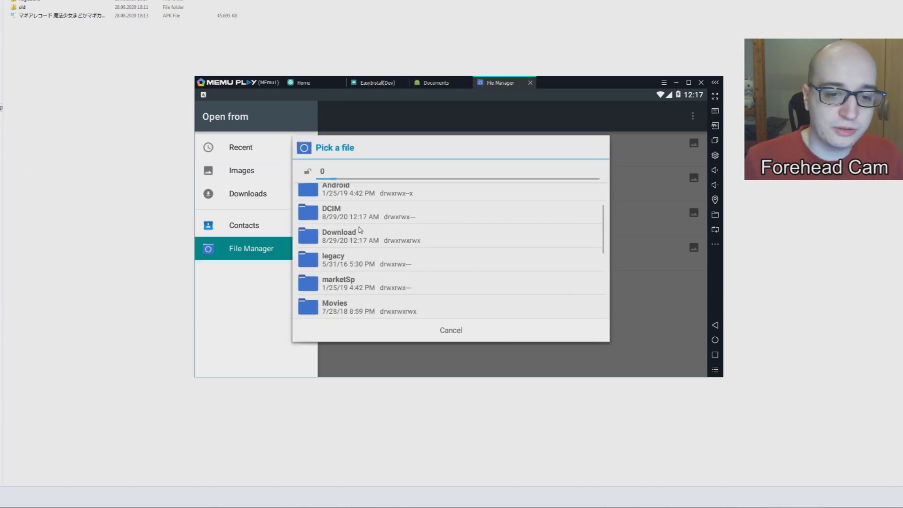
pyautogui.click(366, 236)
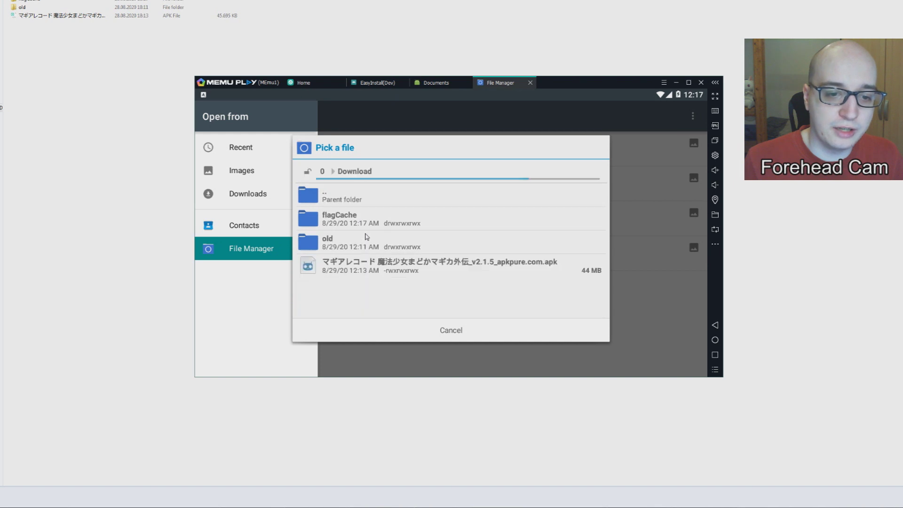
pyautogui.click(399, 271)
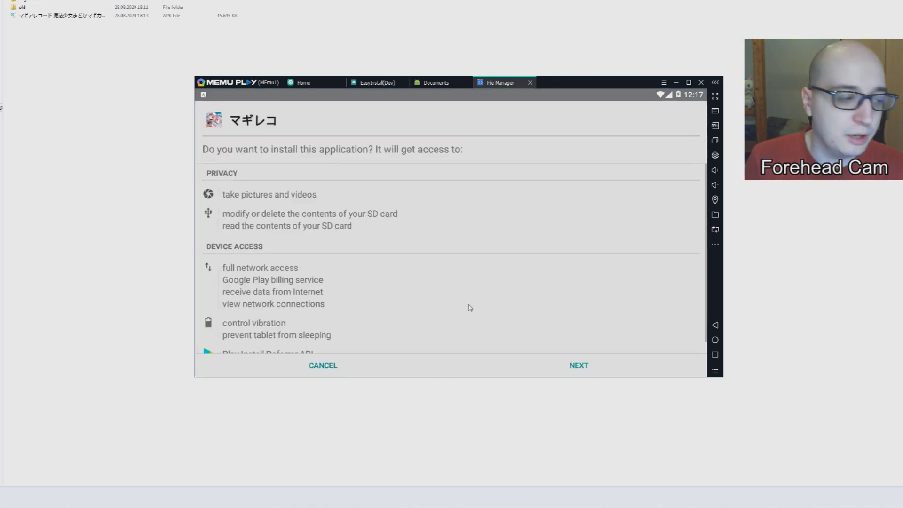
# Proceed past the permission list, install マギレコ, and finish with DONE
pyautogui.click(585, 367)
pyautogui.click(585, 367)
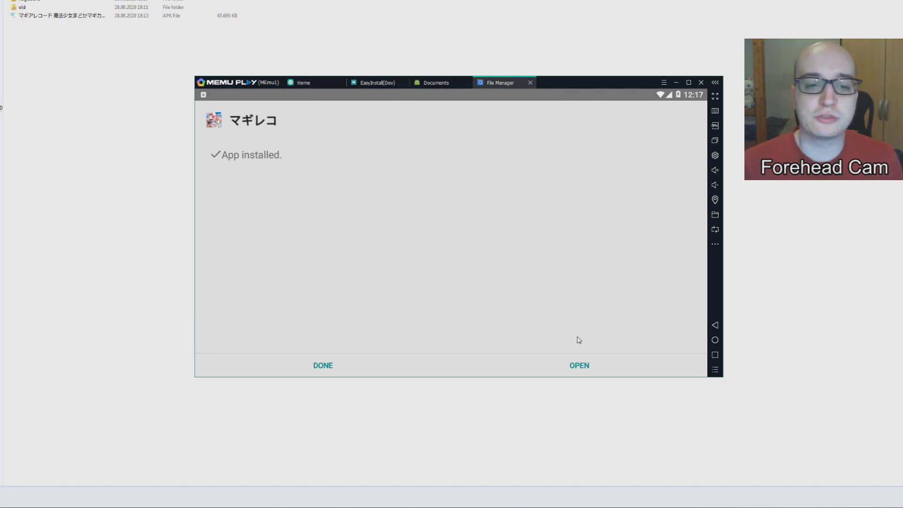
pyautogui.click(321, 374)
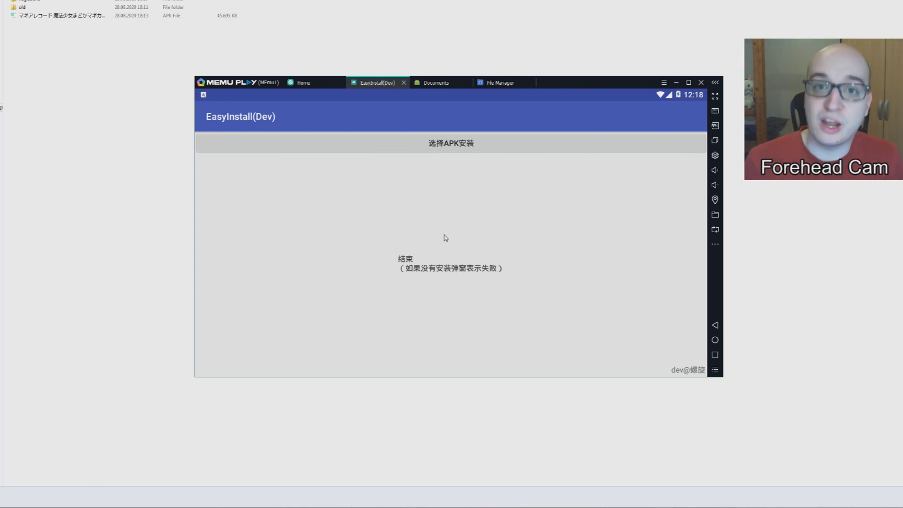
# Return to the MEmu1 home screen where the マギレコ icon sits beside EasyInstall(Dev)
pyautogui.click(712, 354)
pyautogui.click(641, 365)
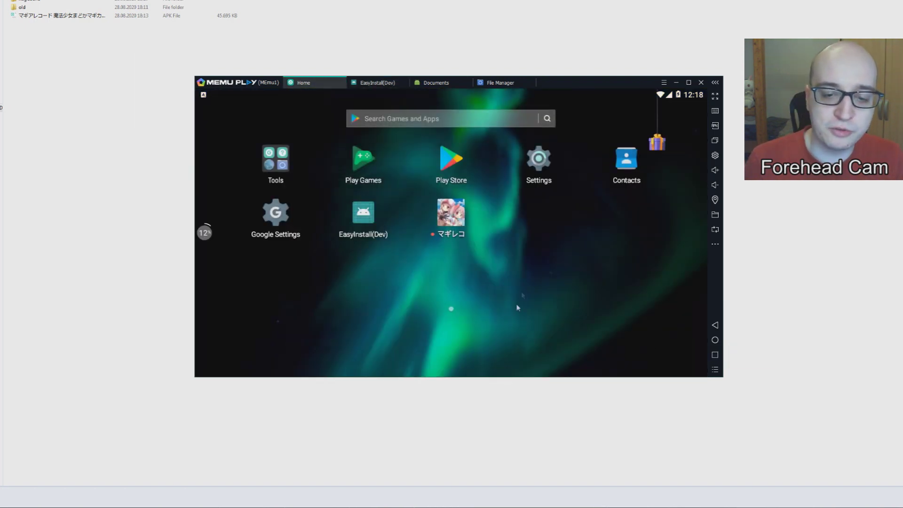